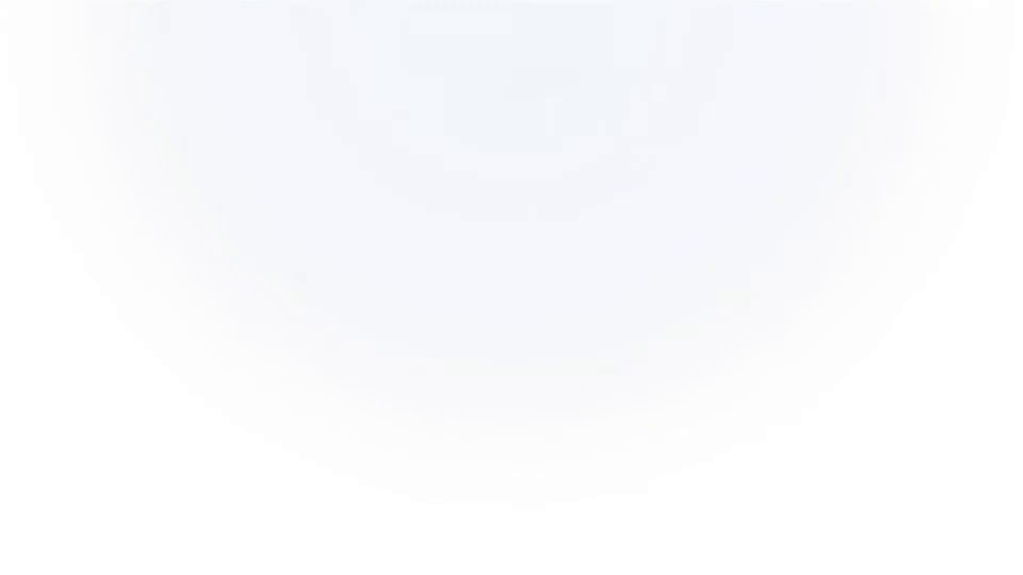
# Step: Scroll down the home page and browse all apps in the Apps Marketplace
pyautogui.scroll(-5, 1014, 115)
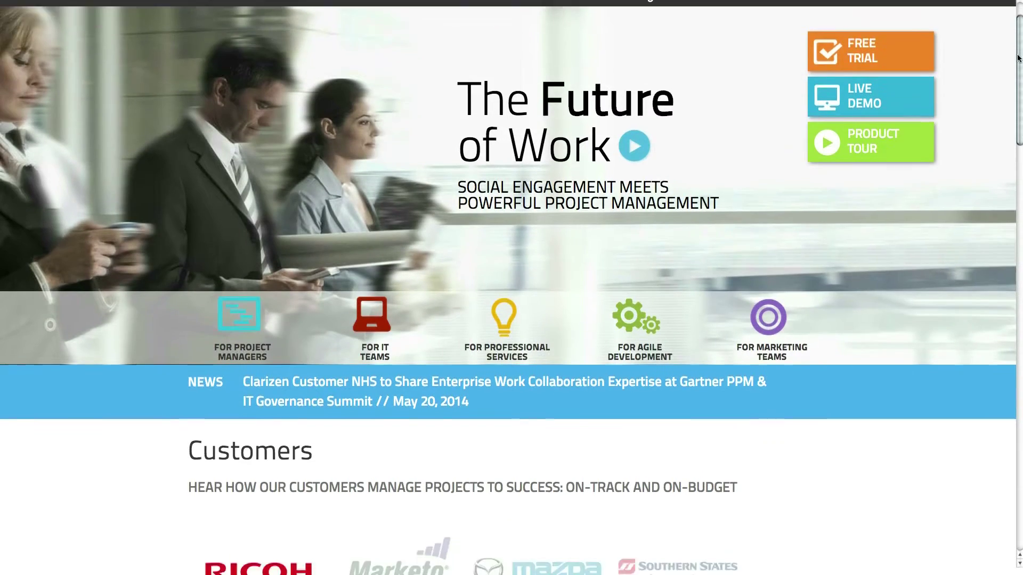
pyautogui.scroll(-11, 1014, 115)
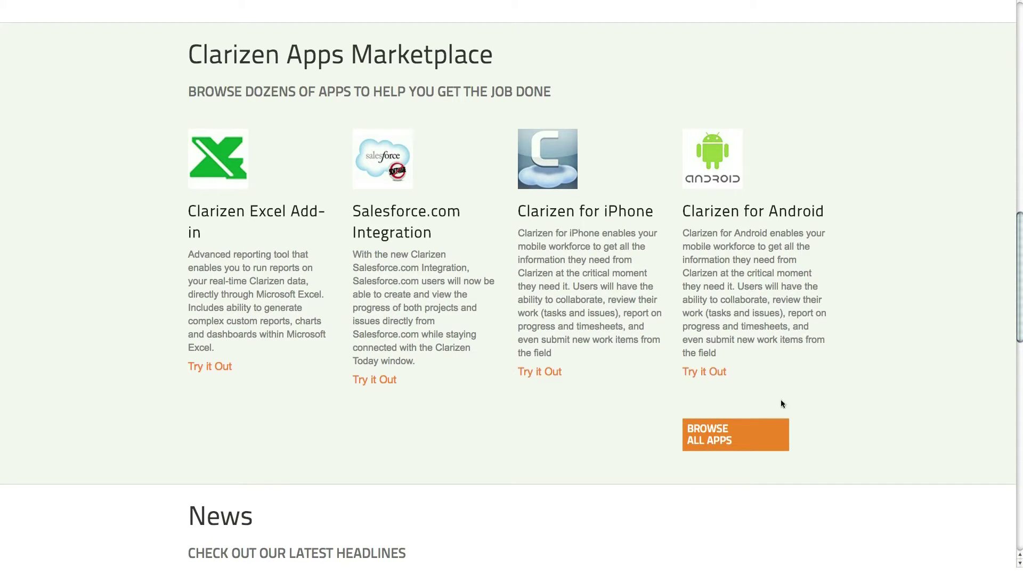
pyautogui.click(760, 428)
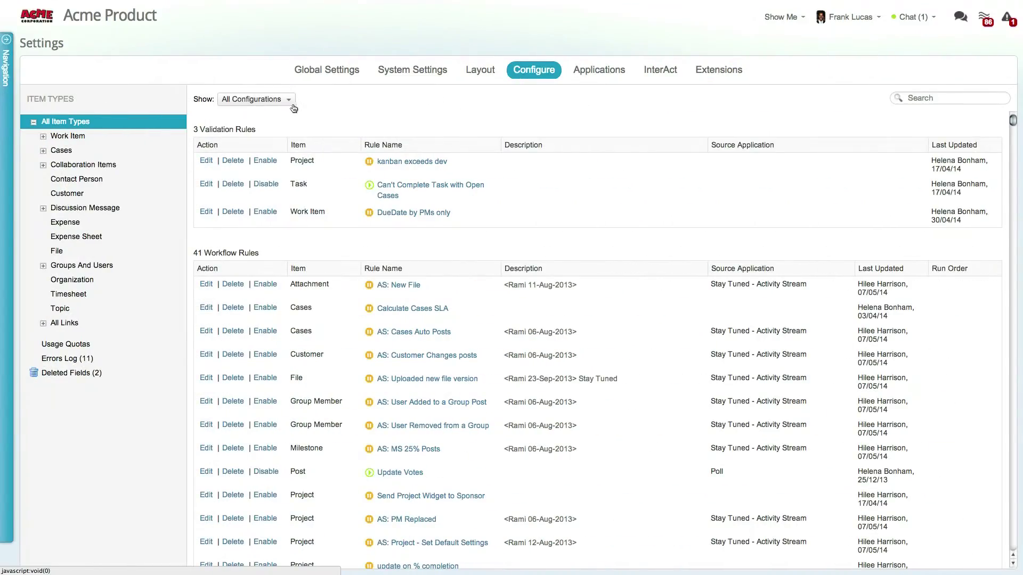
# Step: Install the free Holiday Loader app into the account after agreeing to its Terms of Use
pyautogui.click(291, 105)
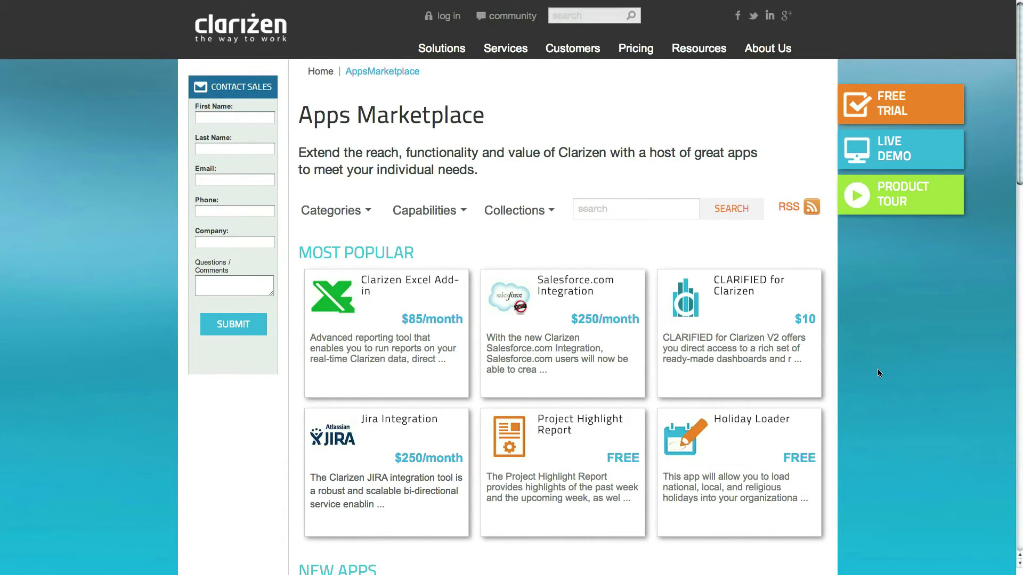
pyautogui.click(810, 447)
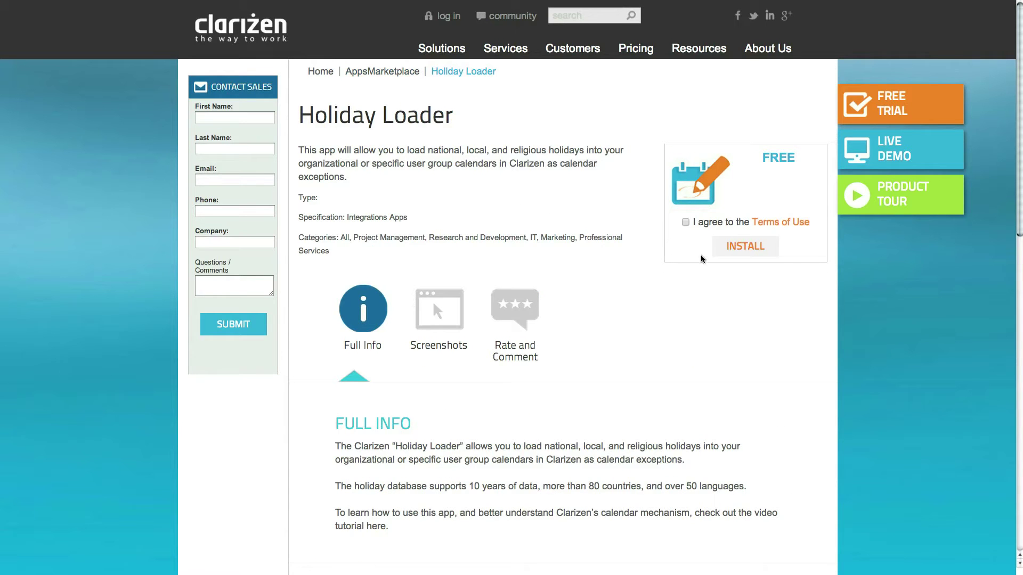
pyautogui.click(685, 223)
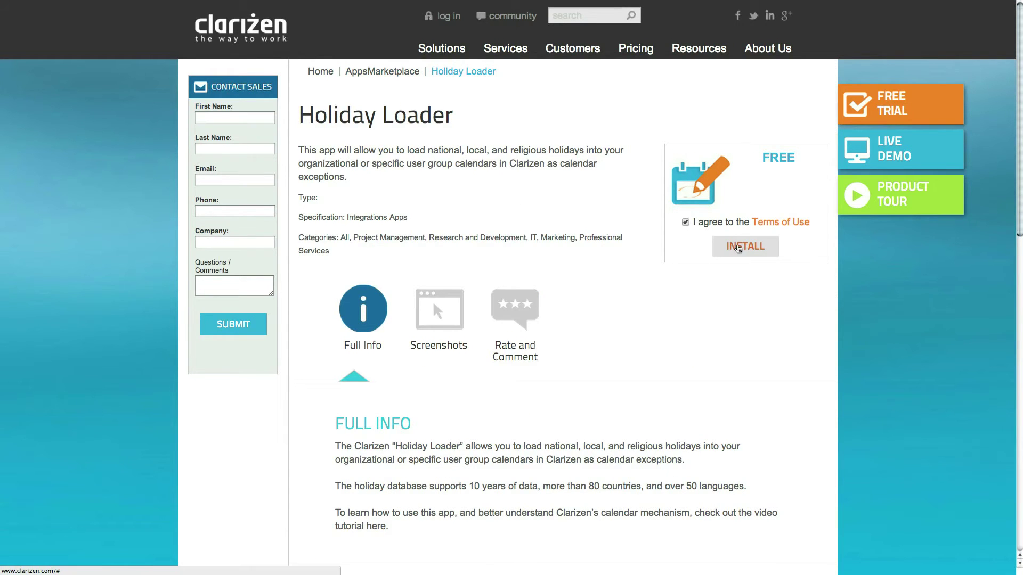
pyautogui.click(741, 247)
pyautogui.moveTo(1012, 248); pyautogui.dragTo(1016, 332)
pyautogui.click(925, 559)
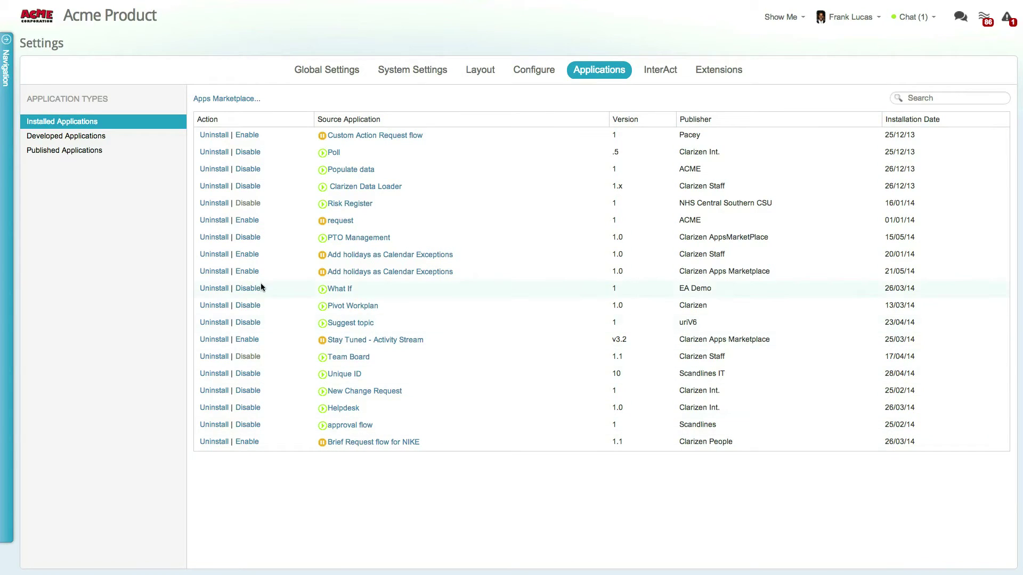
# Step: Enable the newly installed 'Add holidays as Calendar Exceptions' application
pyautogui.click(240, 273)
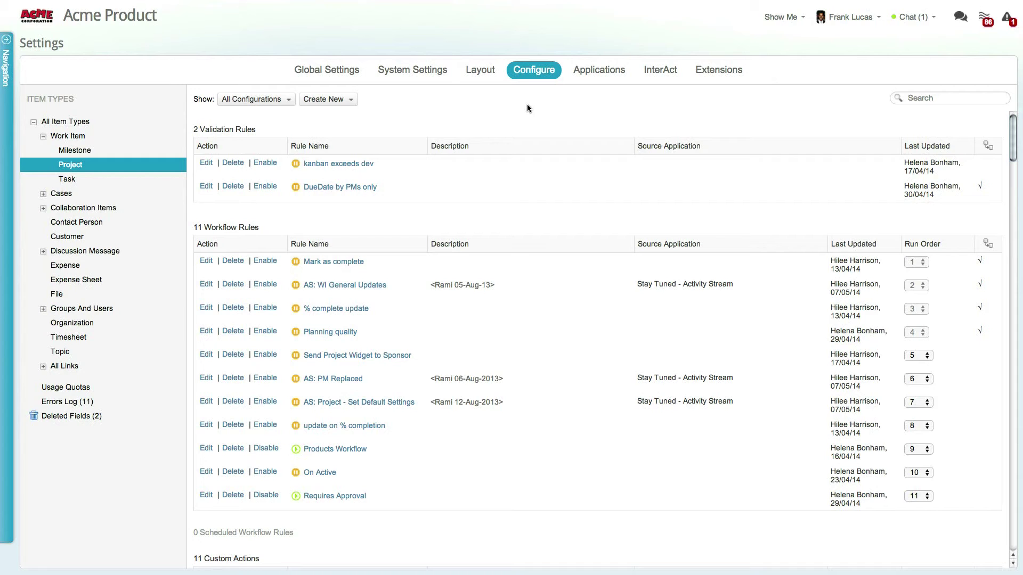
# Step: Define a new developed application 'Dynamic Project' with category Workflow and version 1.0
pyautogui.click(604, 77)
pyautogui.click(86, 137)
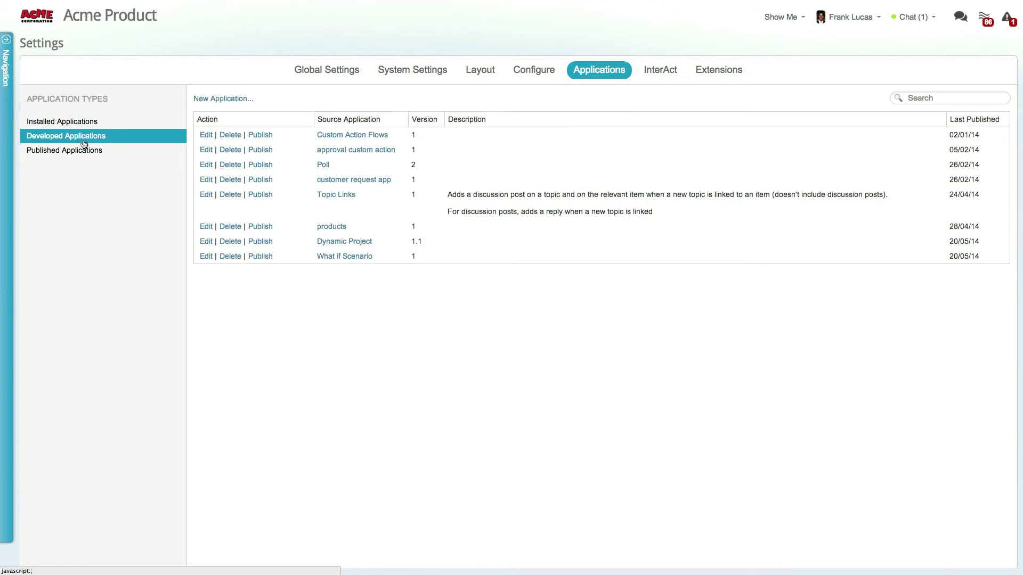
pyautogui.click(209, 103)
pyautogui.write('Dynam')
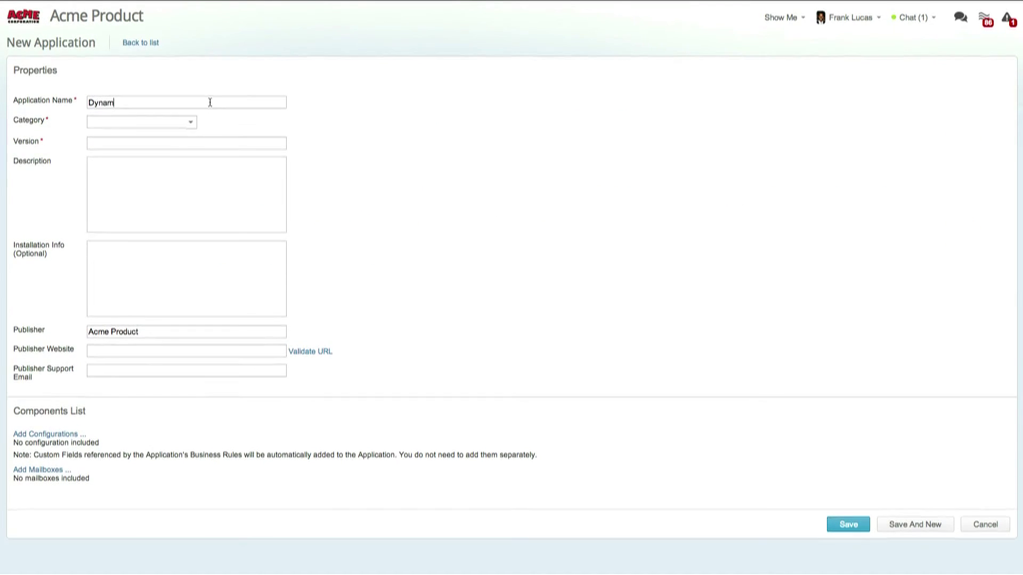
pyautogui.write('ic Project')
pyautogui.click(192, 122)
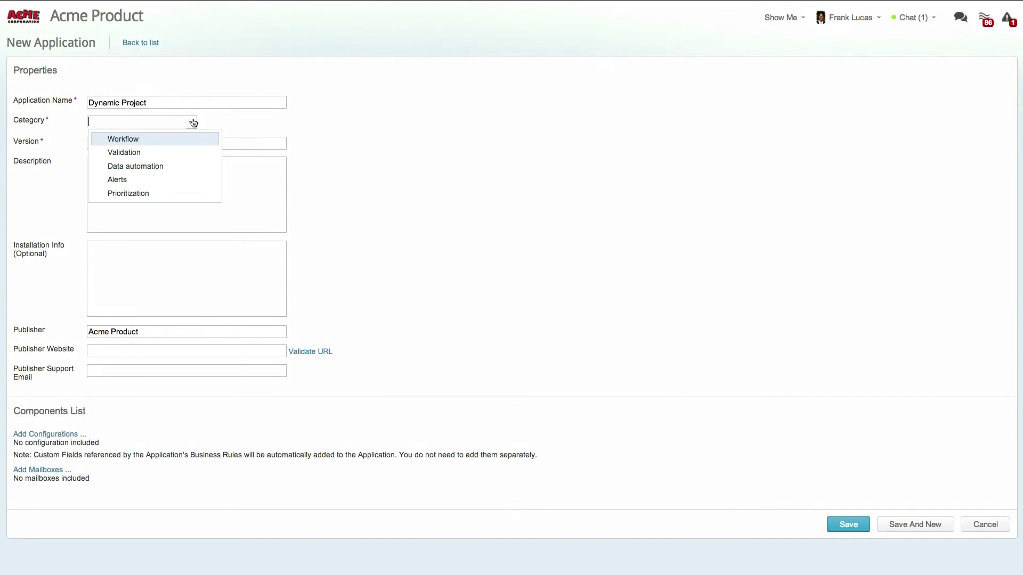
pyautogui.click(178, 139)
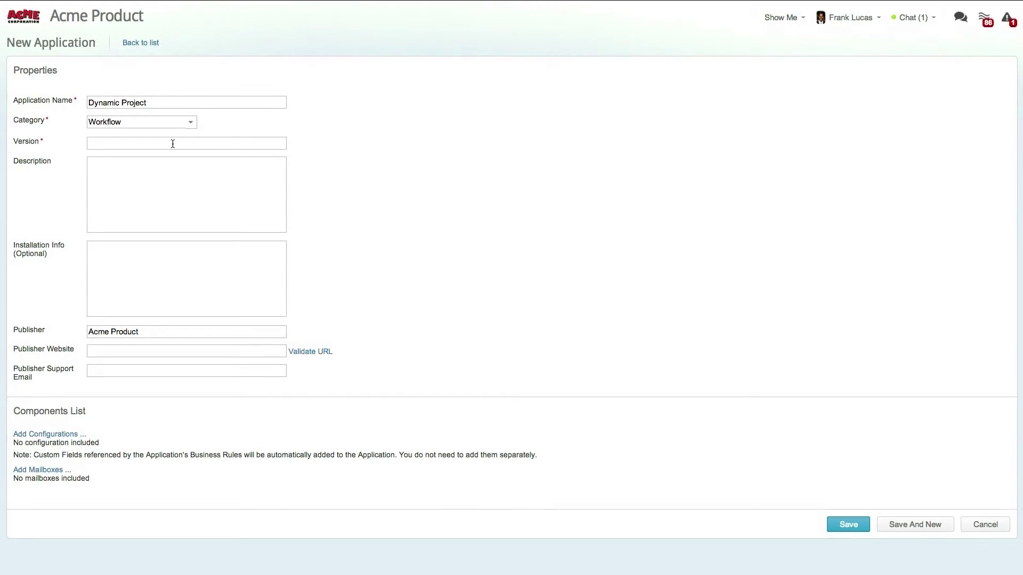
pyautogui.click(172, 144)
pyautogui.write('1.0')
# Step: Add the 'product' configuration components to the application and save it
pyautogui.click(53, 435)
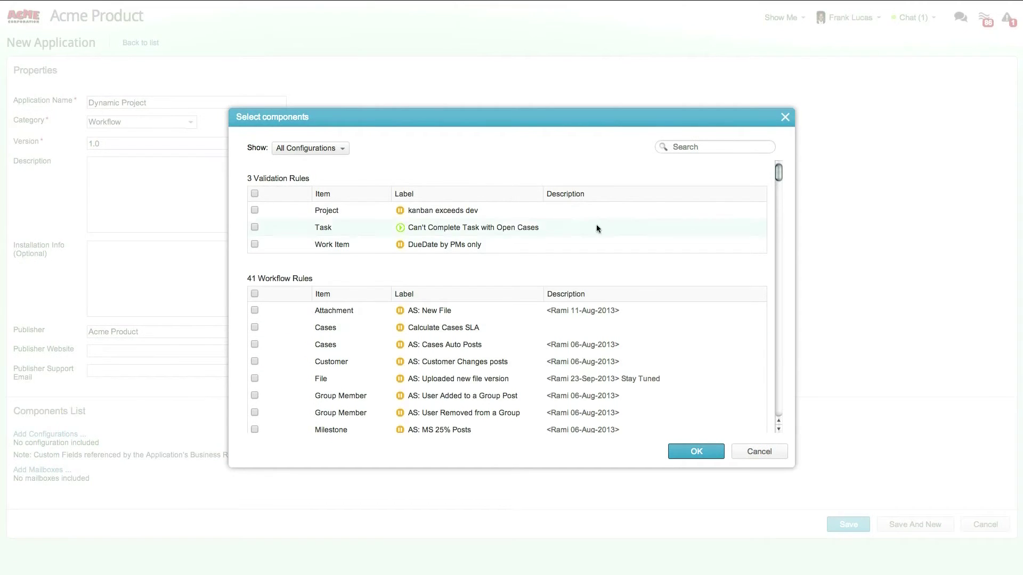
pyautogui.click(706, 149)
pyautogui.write('product')
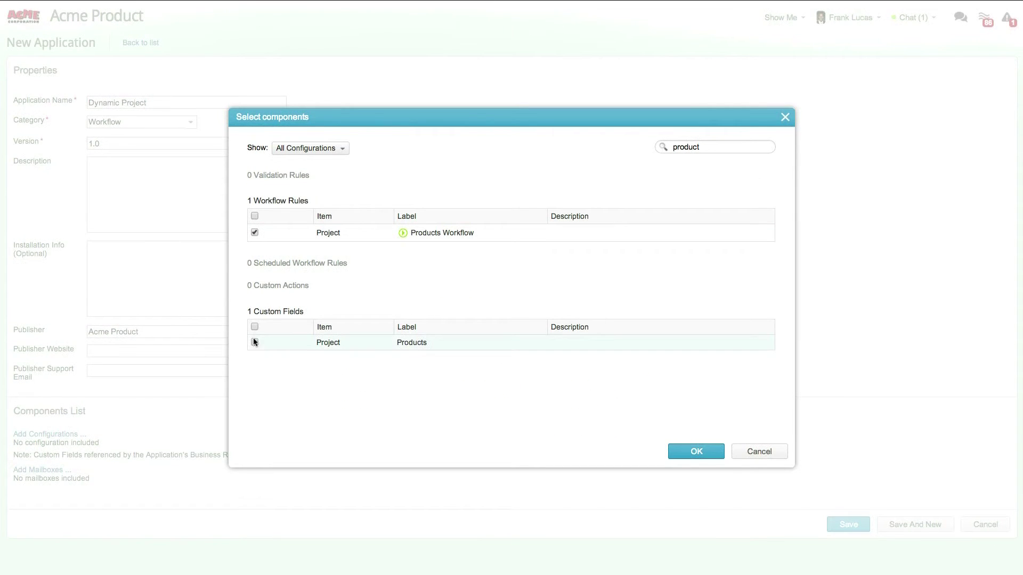
pyautogui.click(696, 451)
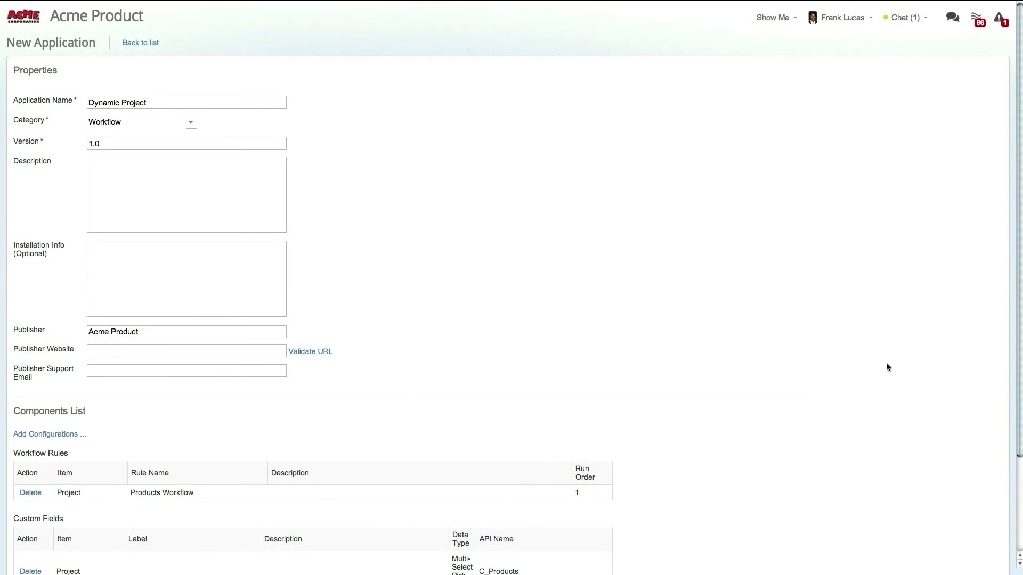
pyautogui.scroll(-2, 1020, 391)
pyautogui.scroll(-3, 1020, 390)
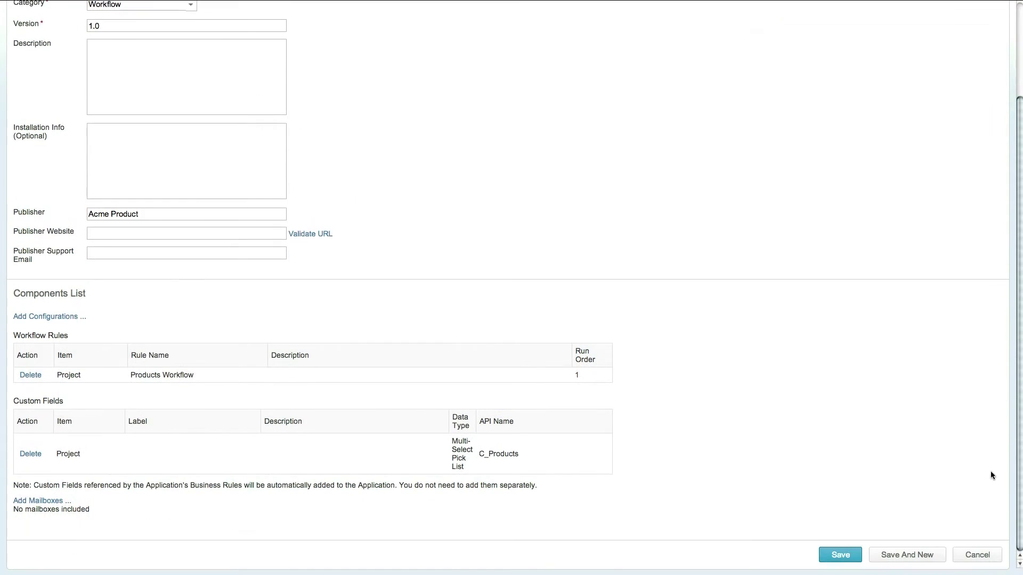
pyautogui.click(840, 554)
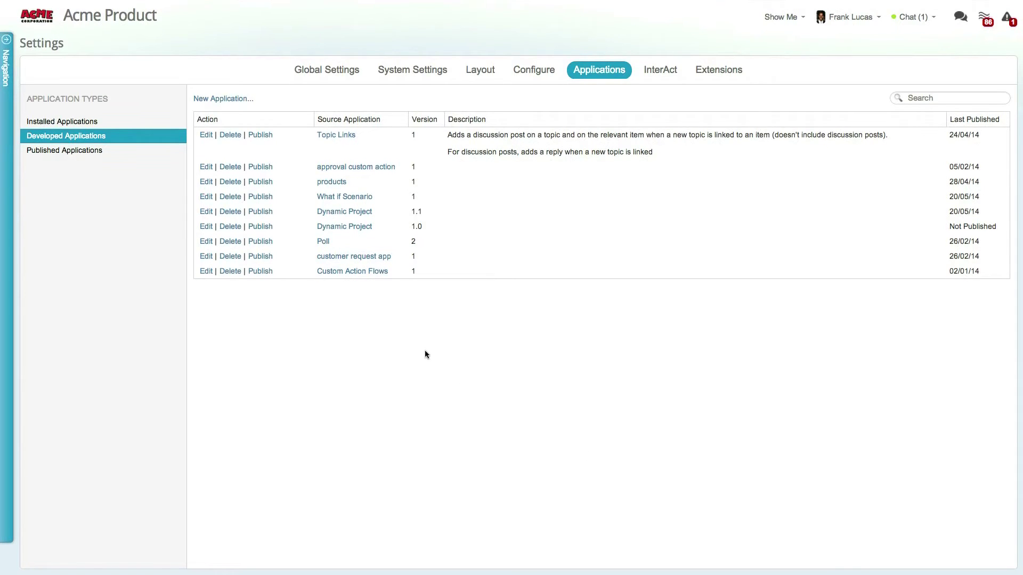
# Step: Publish Dynamic Project 1.0 and view it in the Published Applications list
pyautogui.click(261, 227)
pyautogui.click(91, 150)
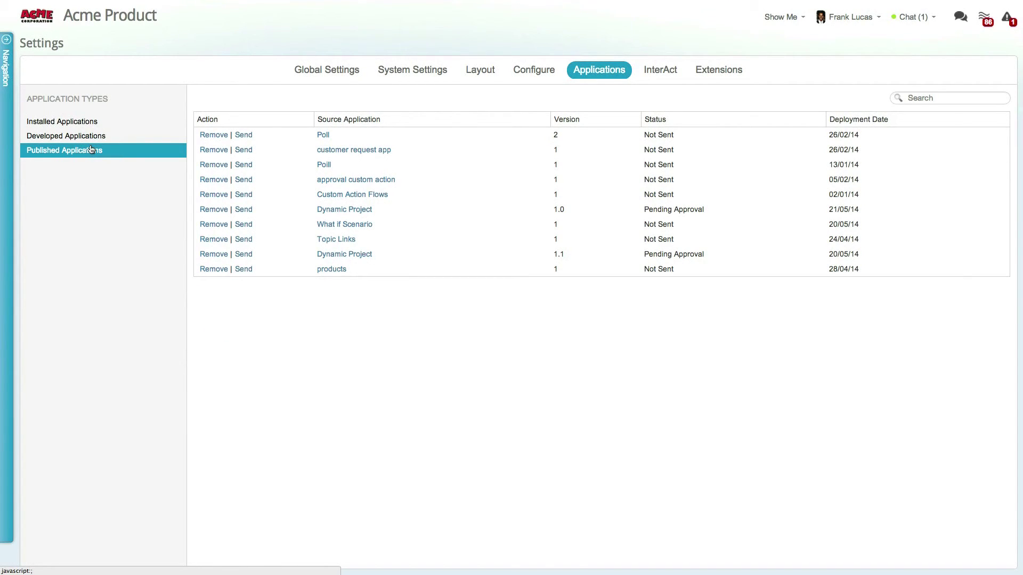
# Step: Change the Dynamic Project application's version from 1.0 to 1.1 and save
pyautogui.click(91, 137)
pyautogui.click(205, 227)
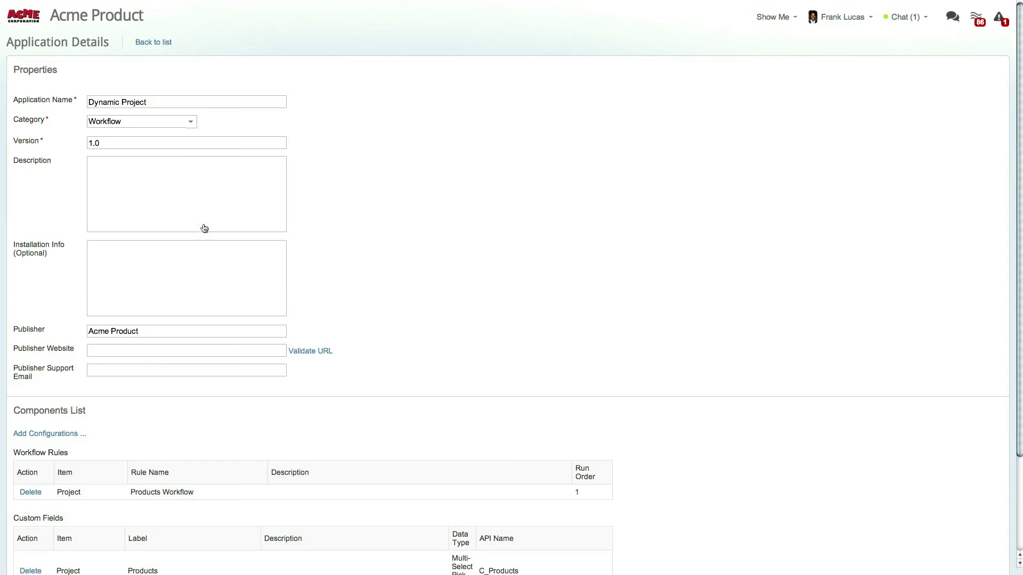
pyautogui.click(161, 145)
pyautogui.press('BackSpace')
pyautogui.write('1')
pyautogui.scroll(-5, 1009, 175)
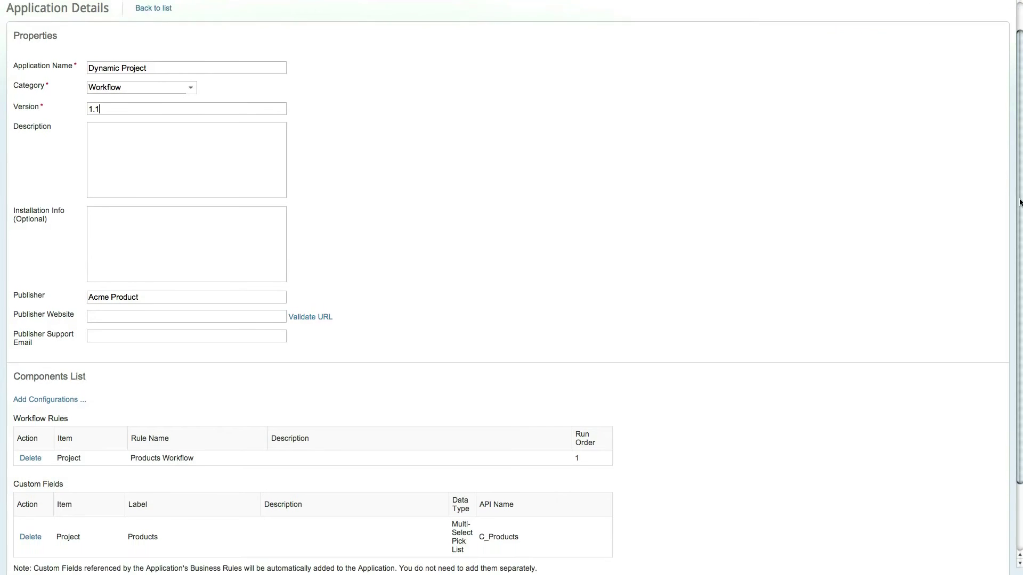
pyautogui.click(924, 554)
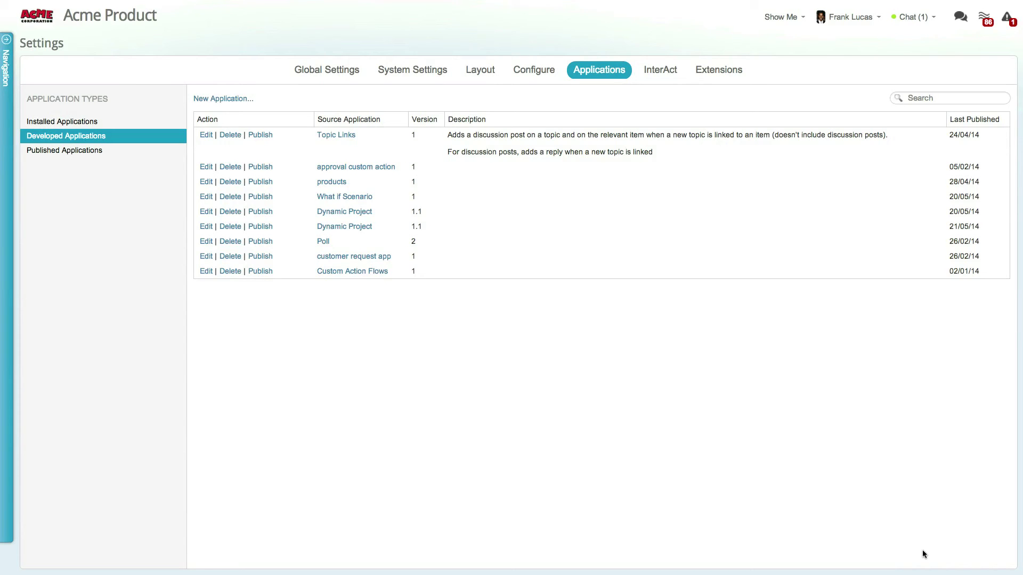
# Step: Republish the app overriding the previous version, and copy its application URL
pyautogui.click(263, 228)
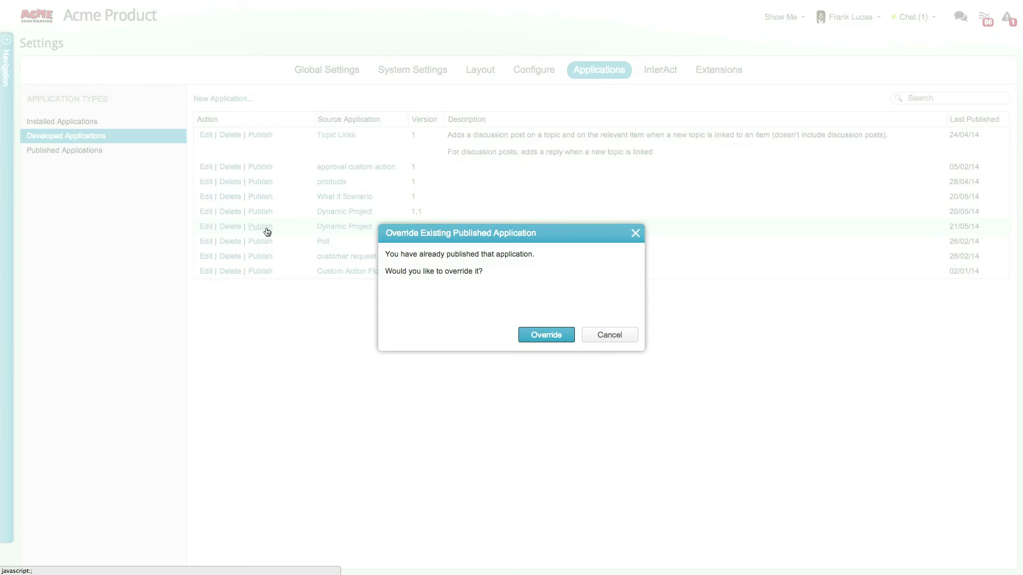
pyautogui.click(550, 333)
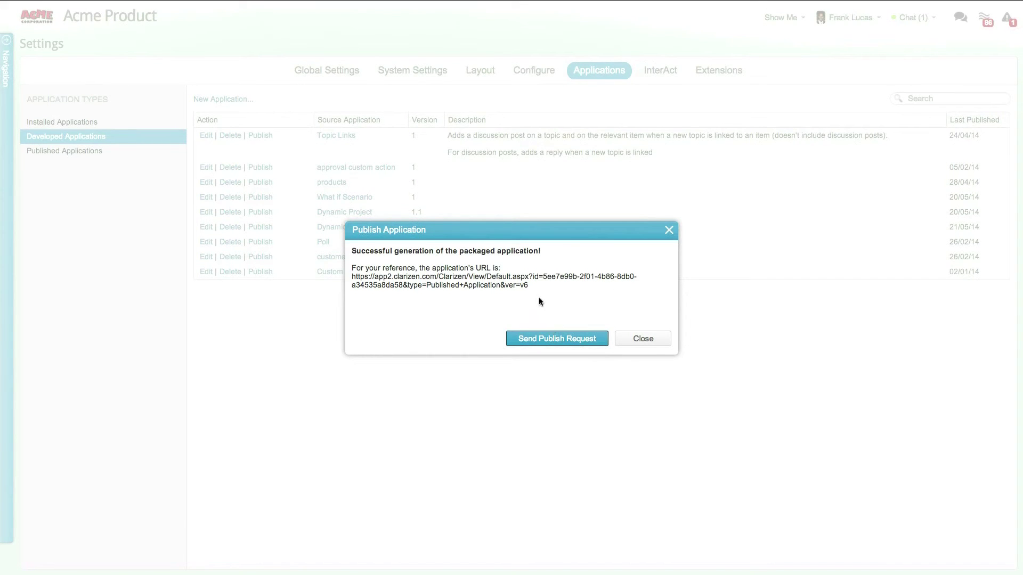
pyautogui.moveTo(531, 286); pyautogui.dragTo(351, 276)
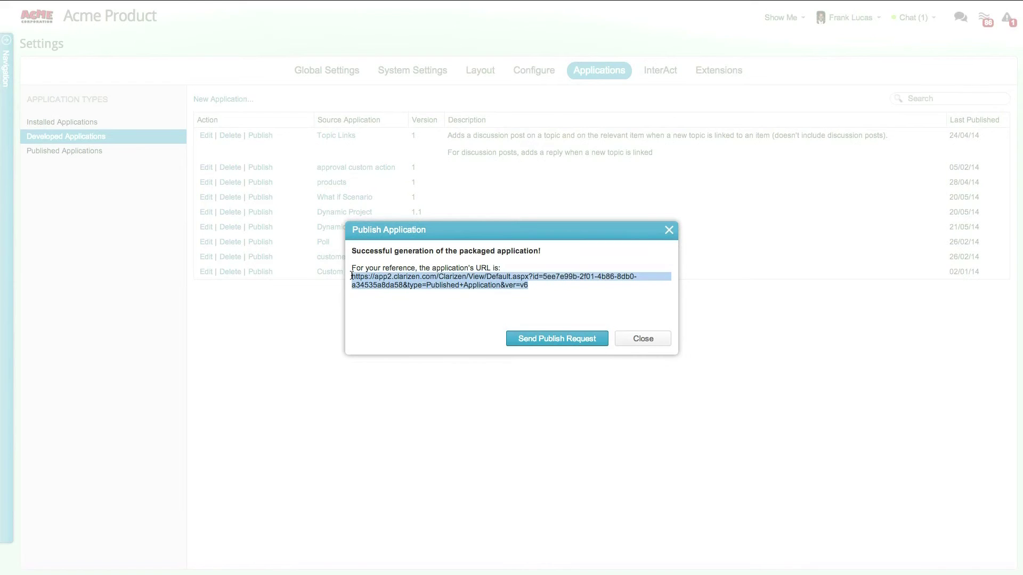
pyautogui.rightClick(352, 277)
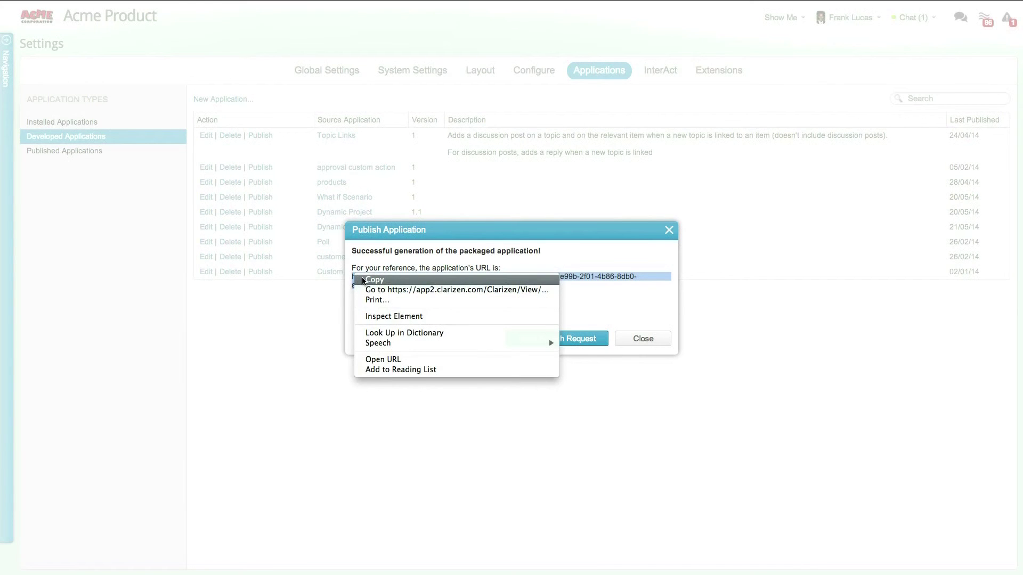
pyautogui.click(373, 280)
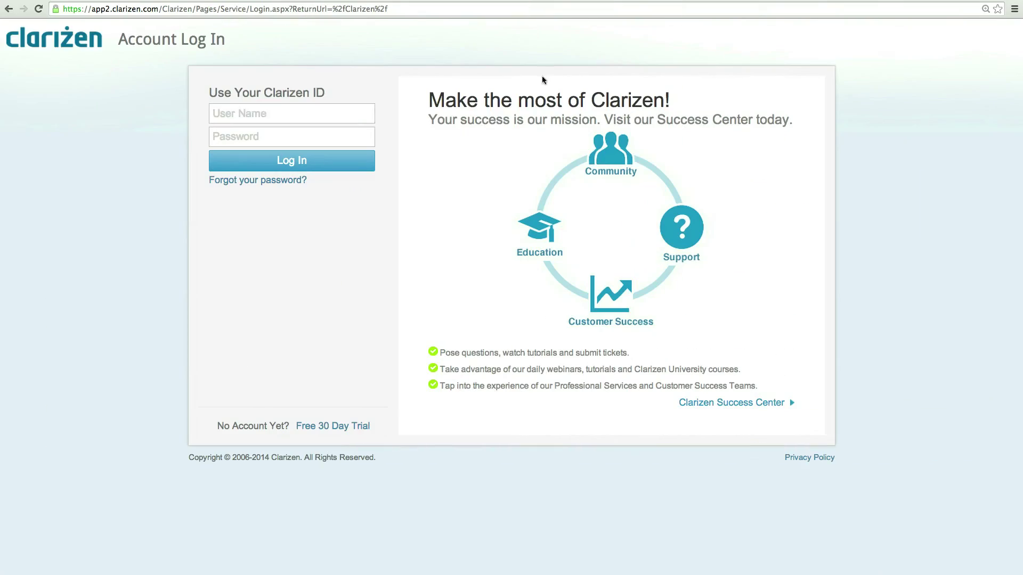
# Step: Sign in to the test account with its user name and password
pyautogui.click(308, 112)
pyautogui.write('test.')
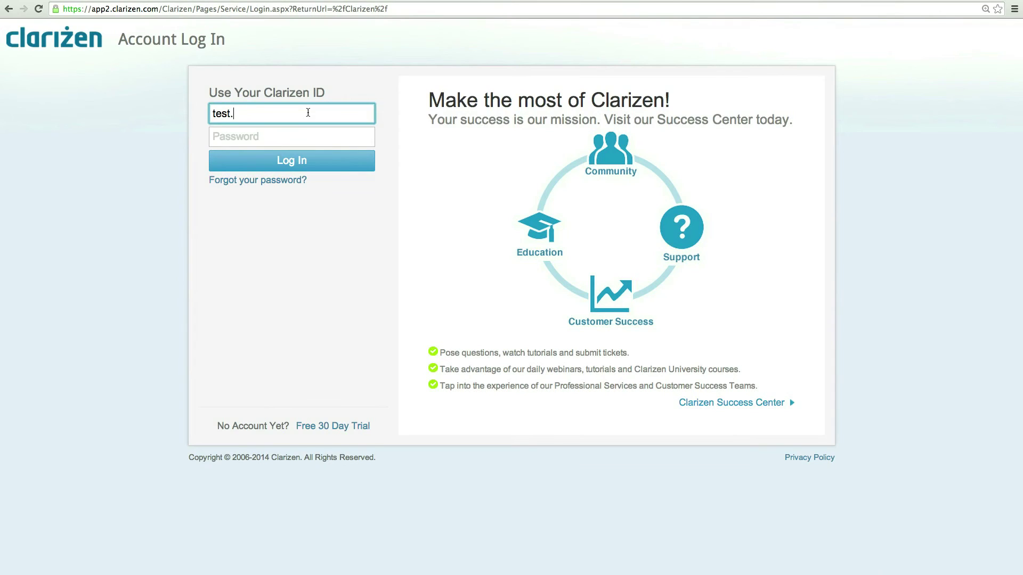
pyautogui.write('app')
pyautogui.press('Tab')
pyautogui.write('***')
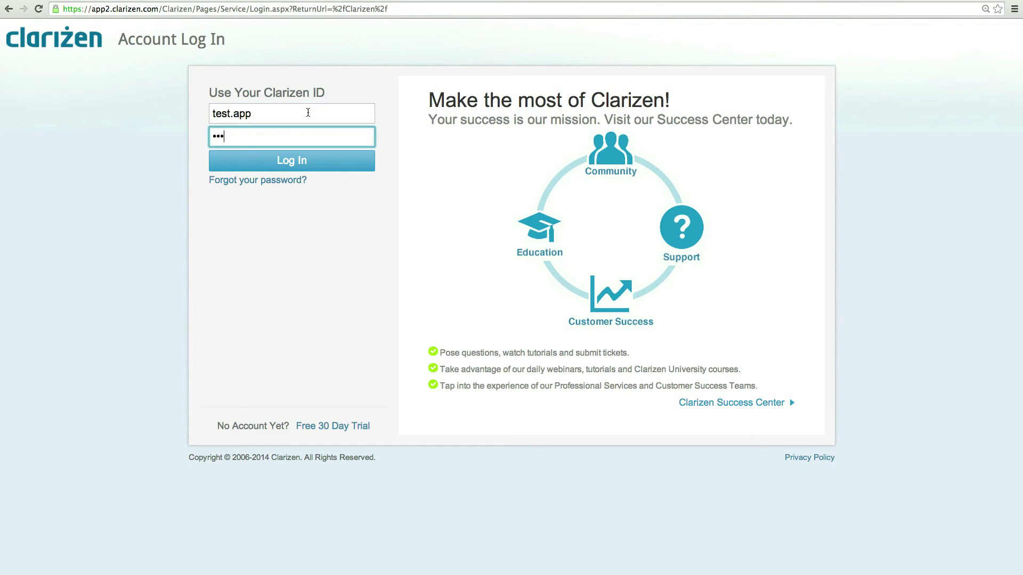
pyautogui.write('******')
pyautogui.click(303, 162)
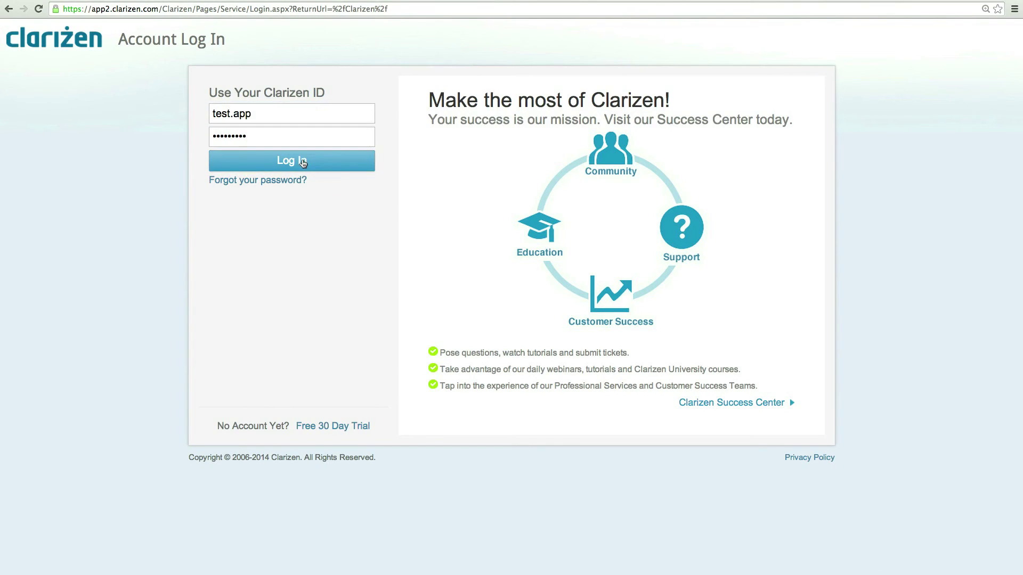
# Step: Load the copied application URL, then install and enable Dynamic Project 1.1
pyautogui.rightClick(293, 11)
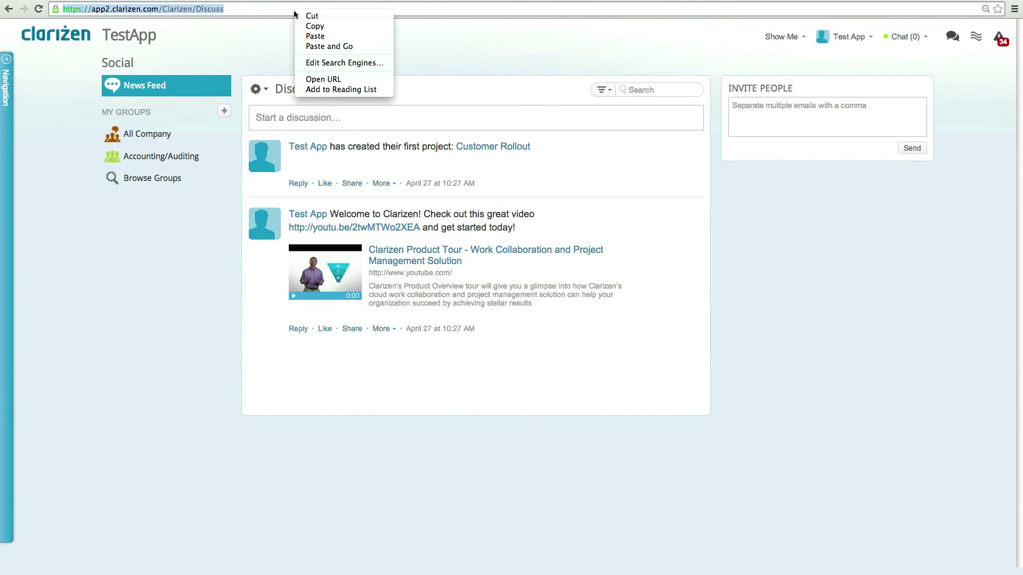
pyautogui.click(313, 36)
pyautogui.press('Return')
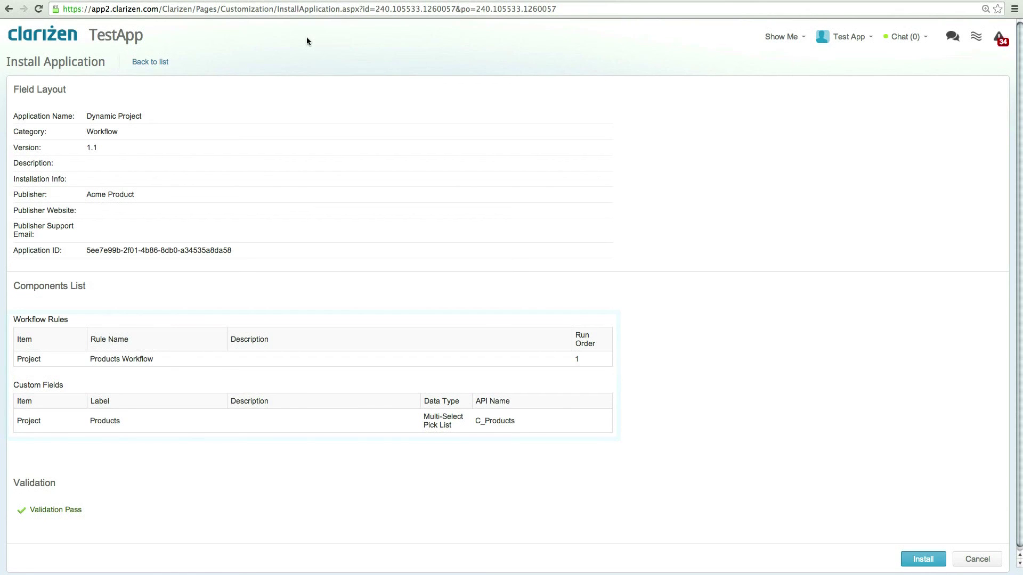
pyautogui.click(923, 558)
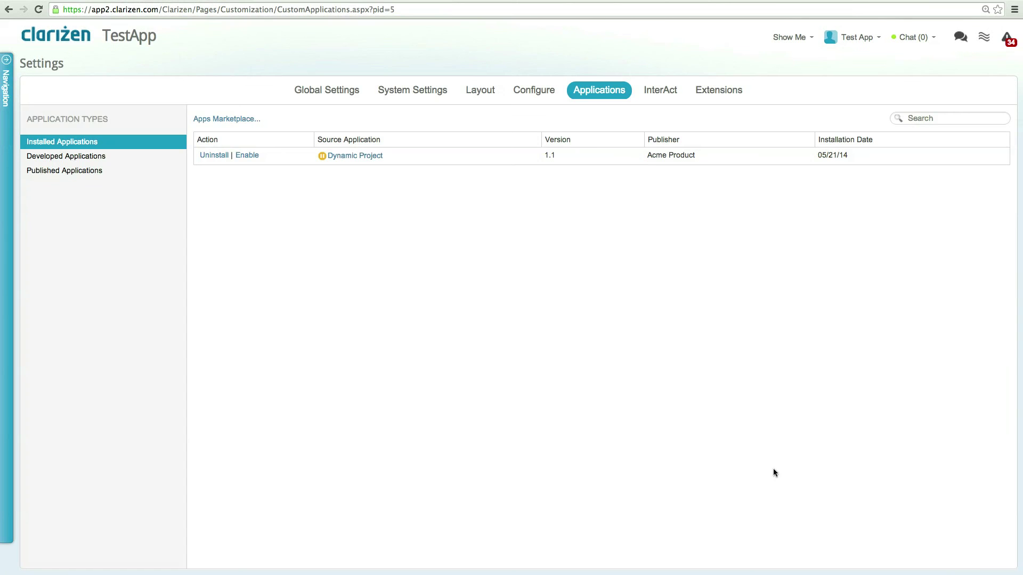
pyautogui.click(247, 158)
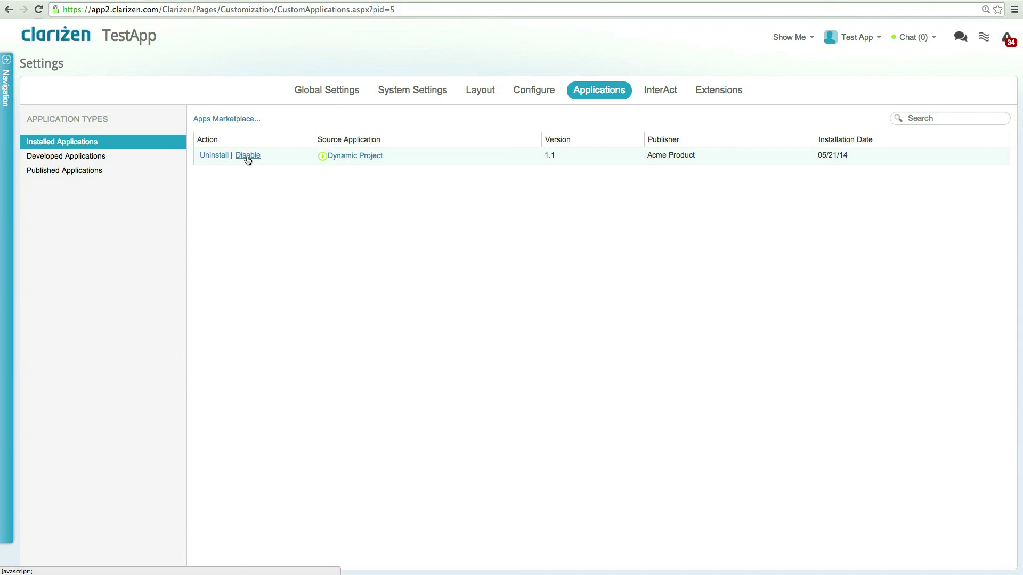